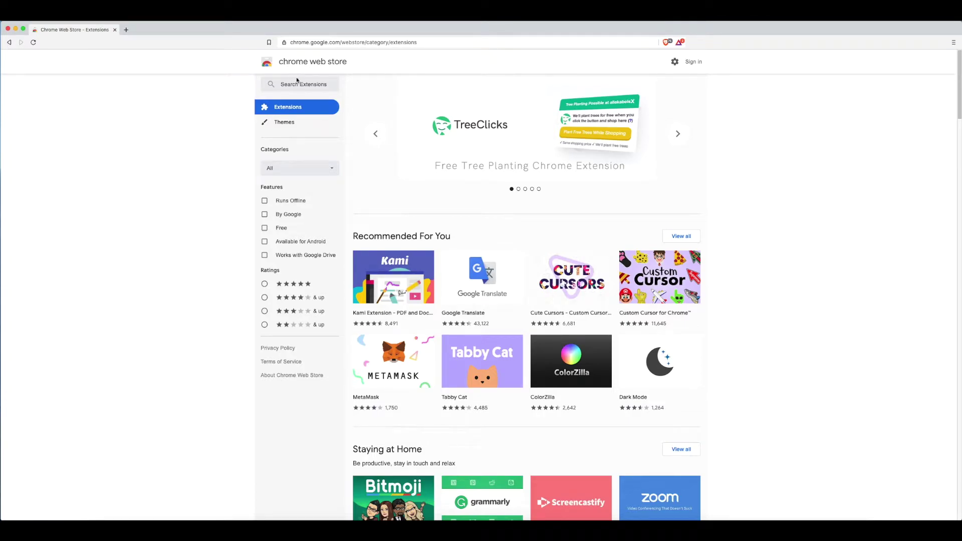
- Search the Chrome Web Store for 'iconex' and open the ICONex extension's detail page
{"action": "scroll", "coordinate": [331, 134], "scroll_direction": "up", "scroll_amount": 1}
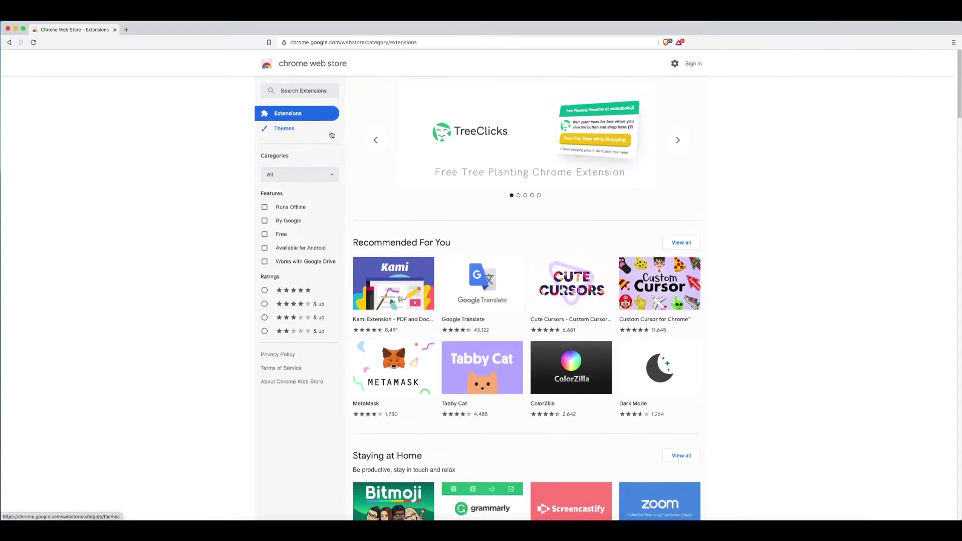
{"action": "left_click", "coordinate": [295, 89]}
{"action": "type", "text": "ic"}
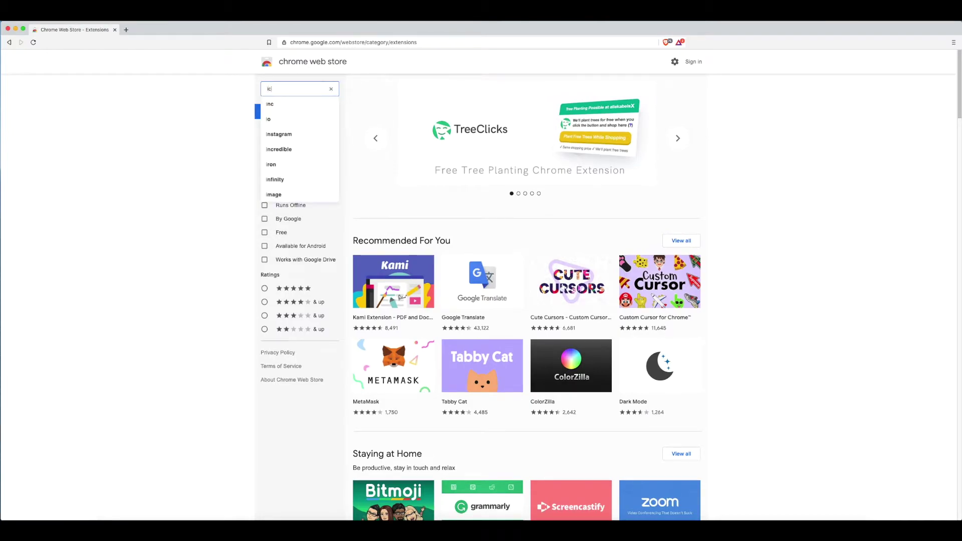
{"action": "type", "text": "onex"}
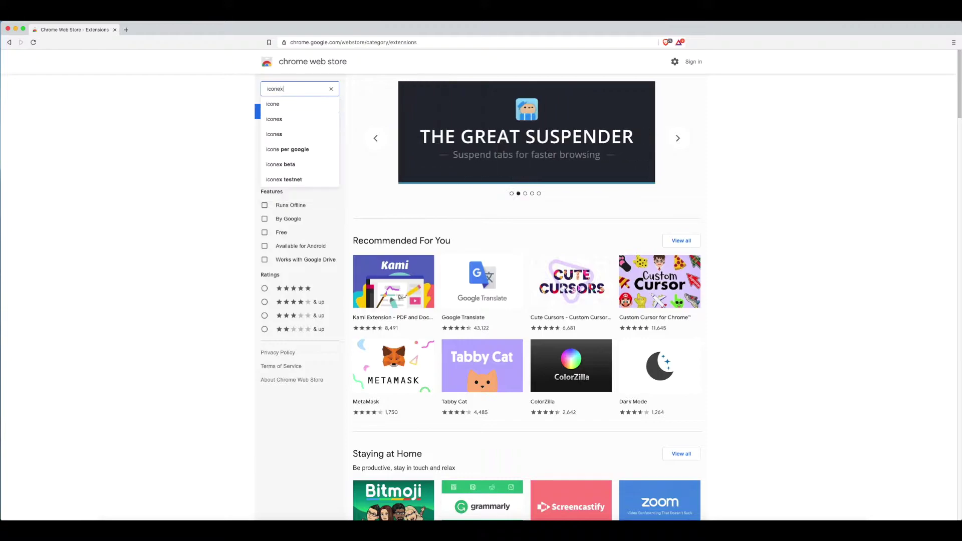
{"action": "left_click", "coordinate": [277, 104]}
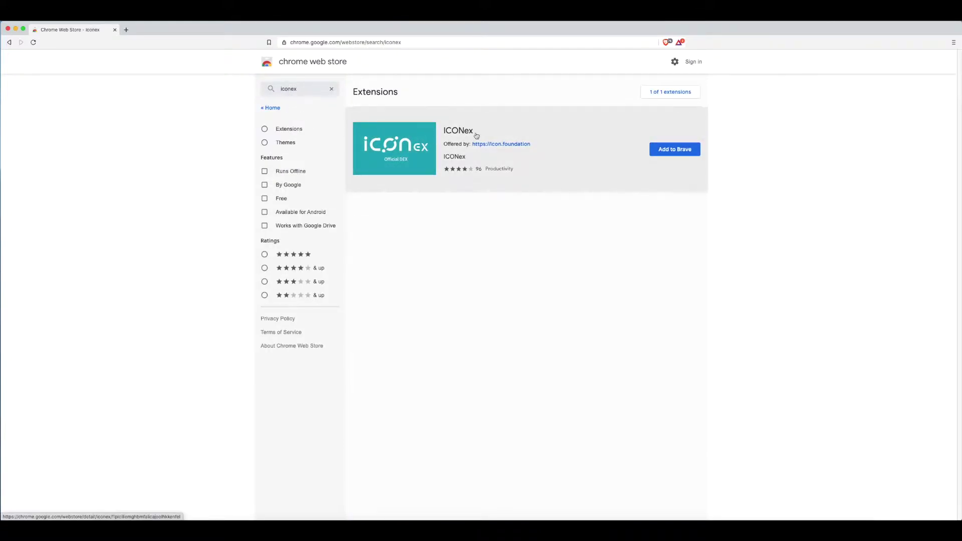
{"action": "left_click", "coordinate": [459, 131]}
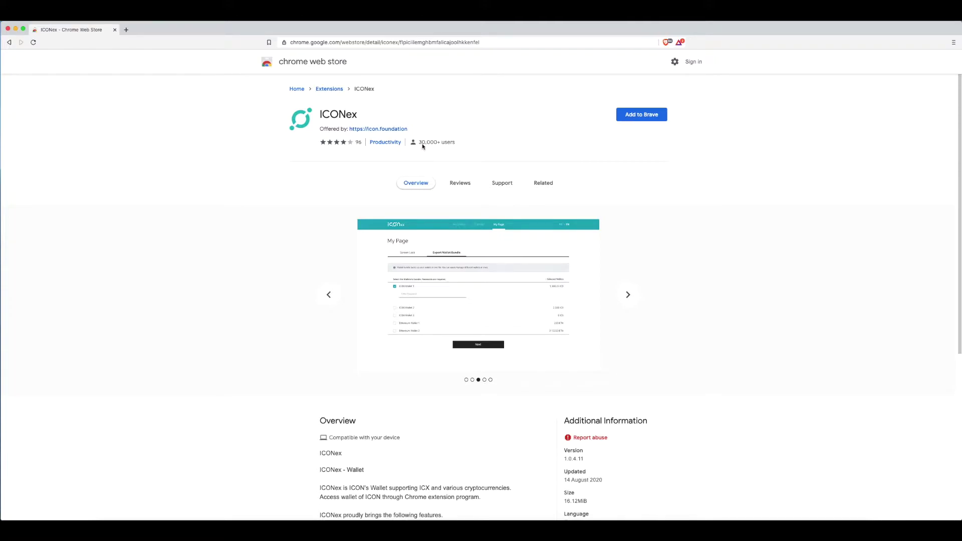
- Add the ICONex extension to Brave and confirm the installation
{"action": "left_click", "coordinate": [642, 116]}
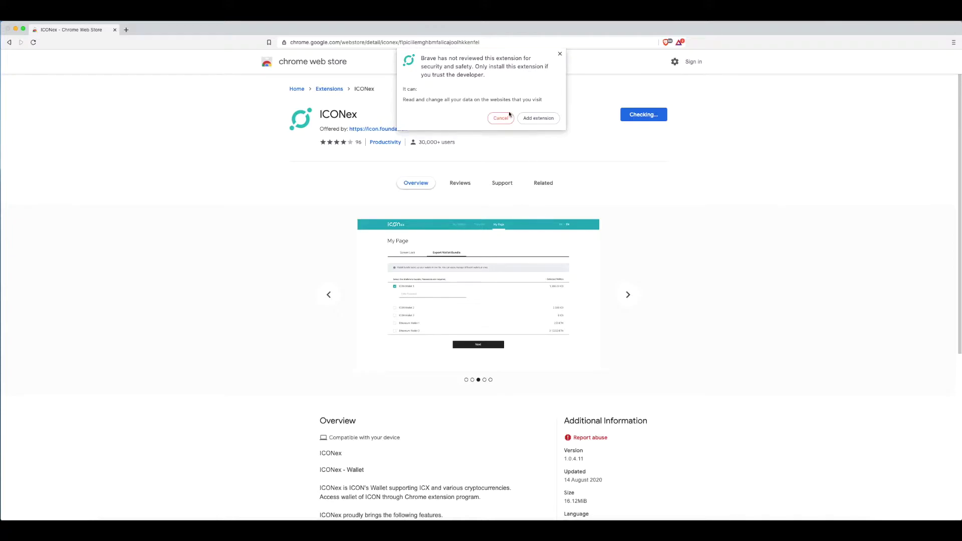
{"action": "left_click", "coordinate": [529, 120]}
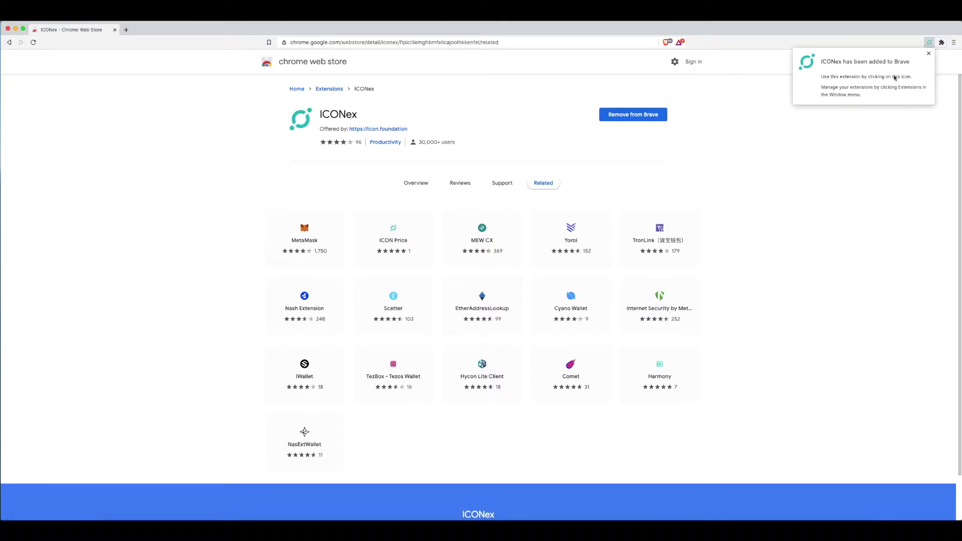
- Pin ICONex to the Brave toolbar from the Extensions menu and launch the wallet
{"action": "left_click", "coordinate": [929, 54]}
{"action": "left_click", "coordinate": [943, 44]}
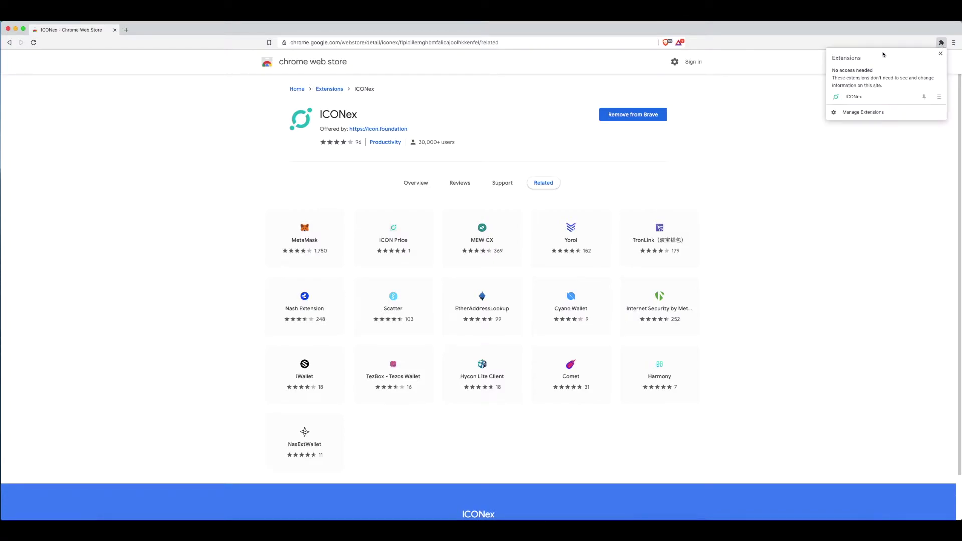
{"action": "left_click", "coordinate": [942, 43]}
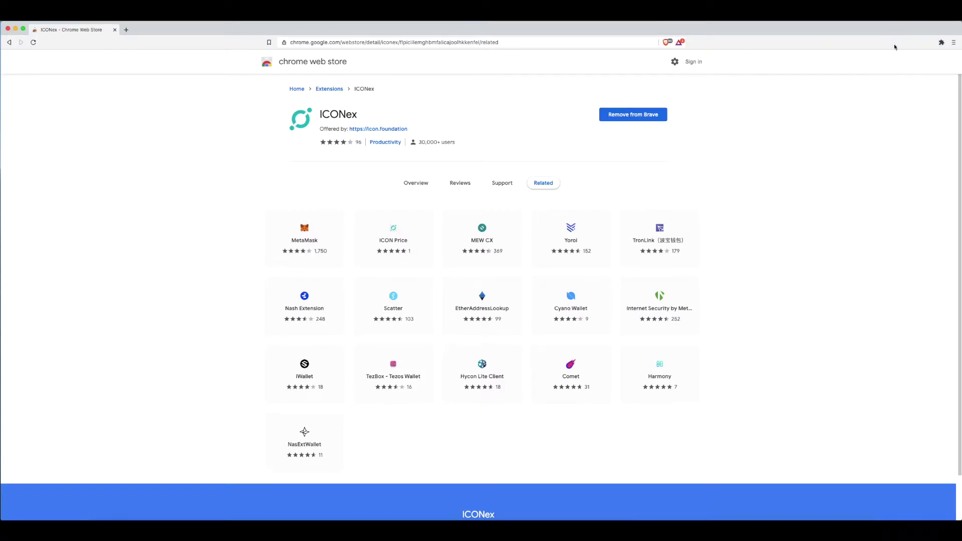
{"action": "left_click", "coordinate": [941, 43]}
{"action": "left_click", "coordinate": [941, 43]}
{"action": "left_click", "coordinate": [941, 43]}
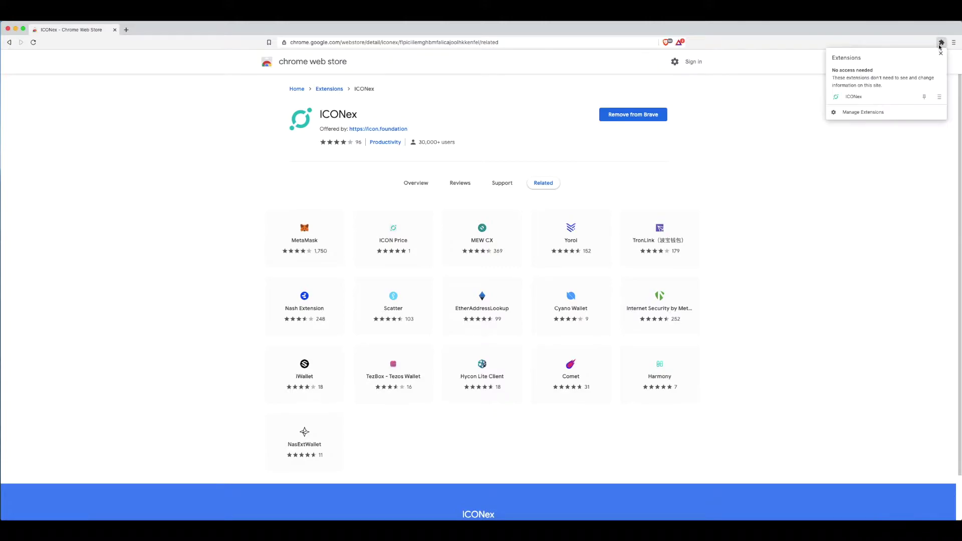
{"action": "left_click", "coordinate": [925, 97]}
{"action": "left_click", "coordinate": [811, 154]}
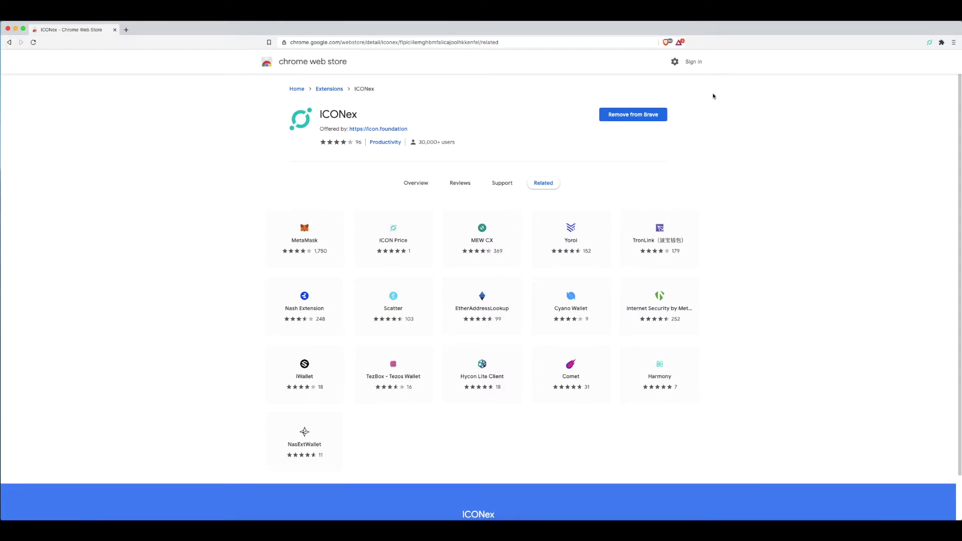
{"action": "left_click", "coordinate": [931, 43]}
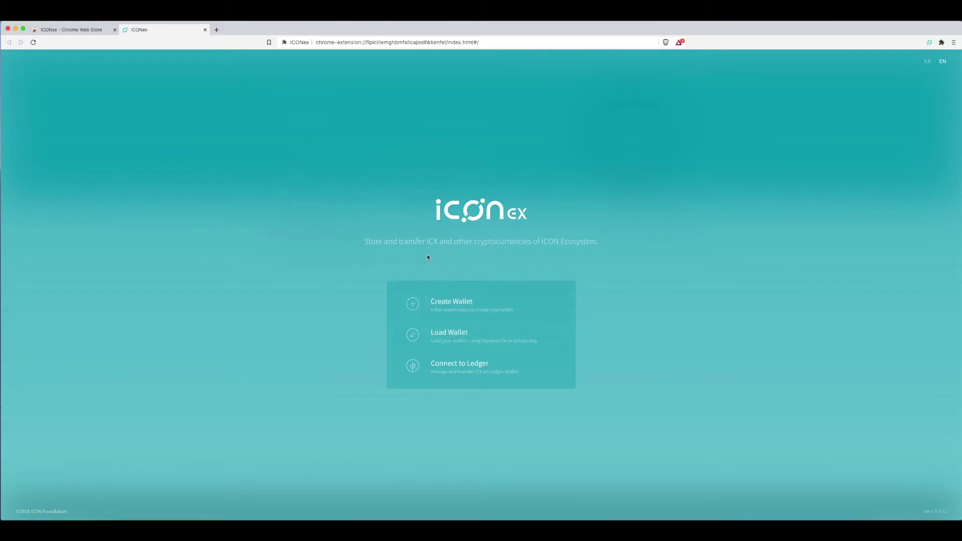
- Begin wallet creation and continue with ICON (ICX) as the coin type
{"action": "left_click", "coordinate": [471, 307]}
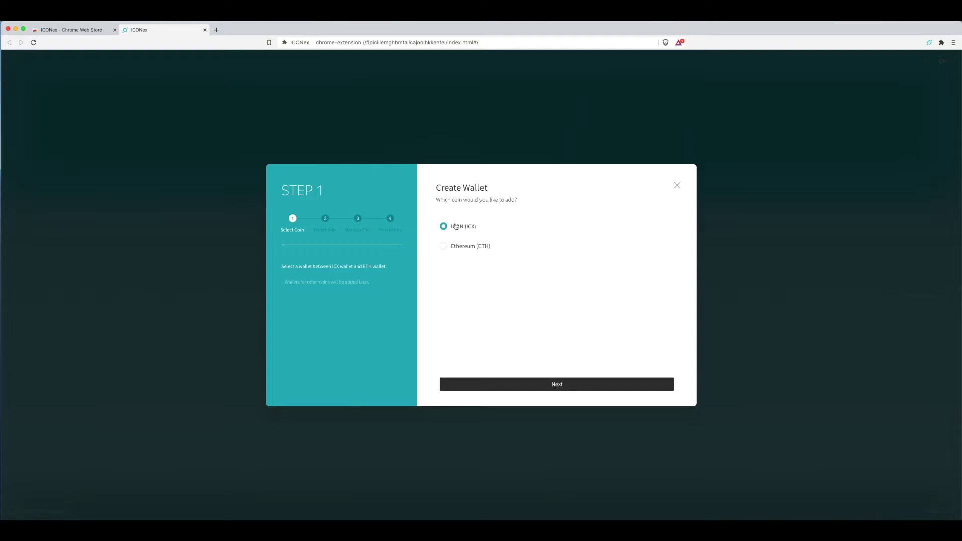
{"action": "left_click", "coordinate": [562, 385]}
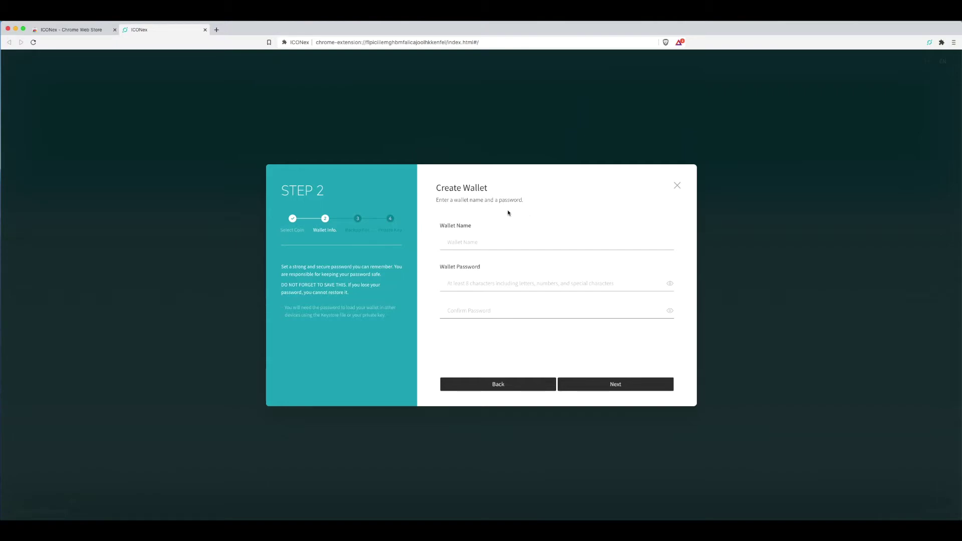
- Name the wallet 'cryptosetups' and enter a wallet password and its confirmation
{"action": "left_click", "coordinate": [479, 245]}
{"action": "type", "text": "cryptosetups"}
{"action": "left_click", "coordinate": [496, 282]}
{"action": "type", "text": "Cryptosetup"}
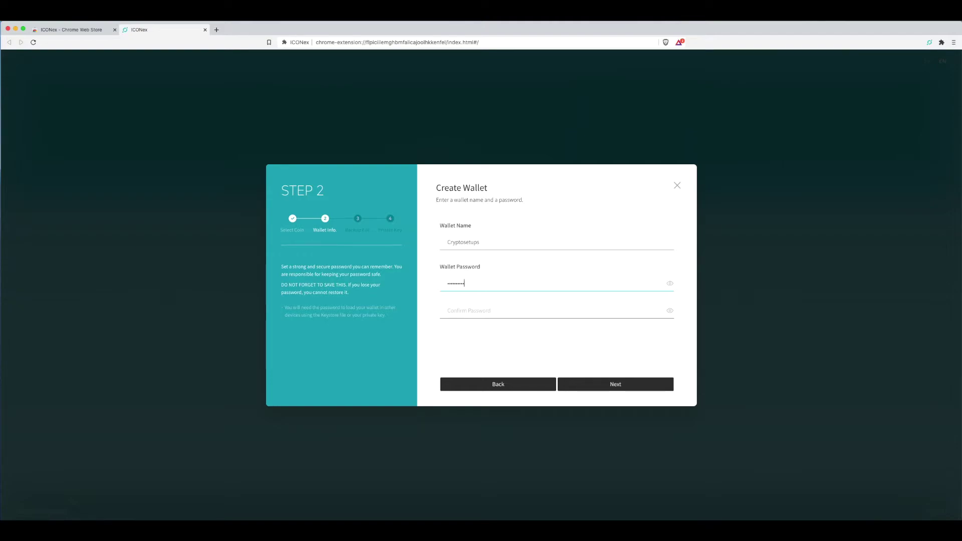
{"action": "left_click", "coordinate": [492, 307]}
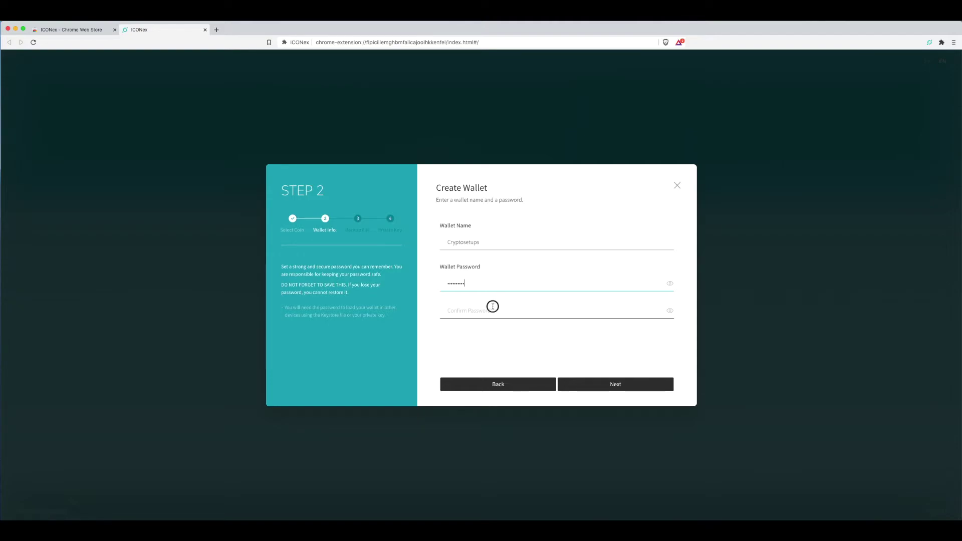
{"action": "left_click", "coordinate": [513, 284]}
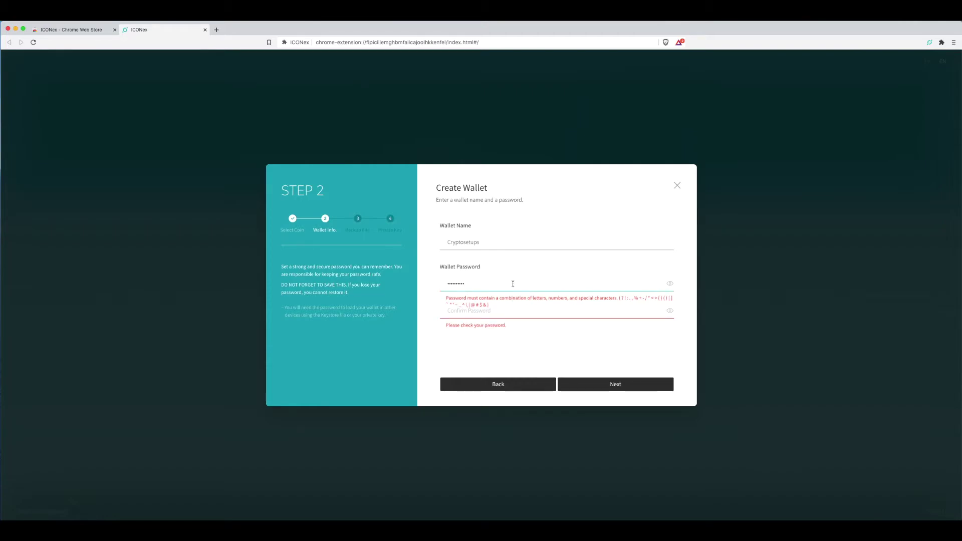
{"action": "key", "text": "BackSpace"}
{"action": "key", "text": "BackSpace"}
{"action": "key", "text": "BackSpace"}
{"action": "key", "text": "BackSpace"}
{"action": "type", "text": "*********"}
{"action": "left_click", "coordinate": [490, 312]}
{"action": "type", "text": "******"}
{"action": "left_click", "coordinate": [602, 387]}
- Re-enter the password identically in both fields and advance to the keystore backup step
{"action": "double_click", "coordinate": [472, 284]}
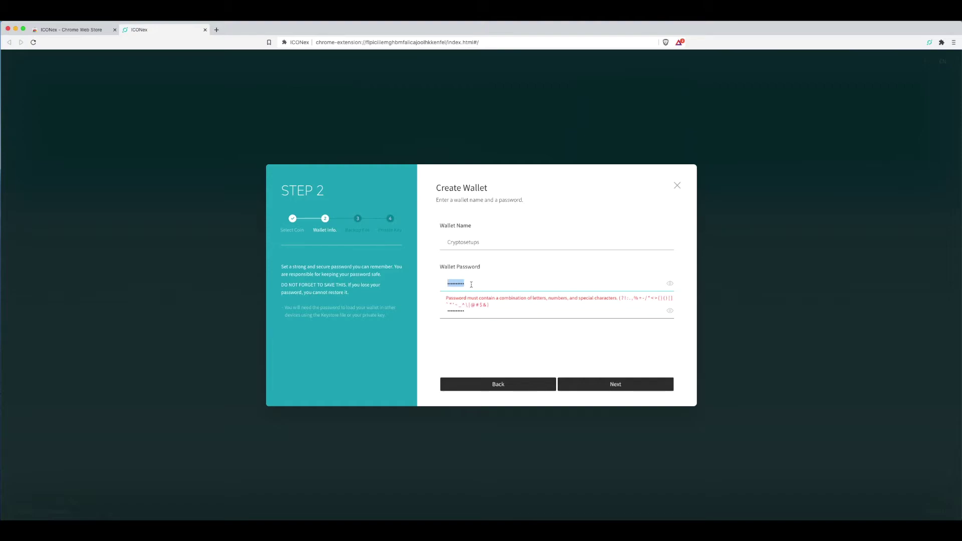
{"action": "key", "text": "BackSpace"}
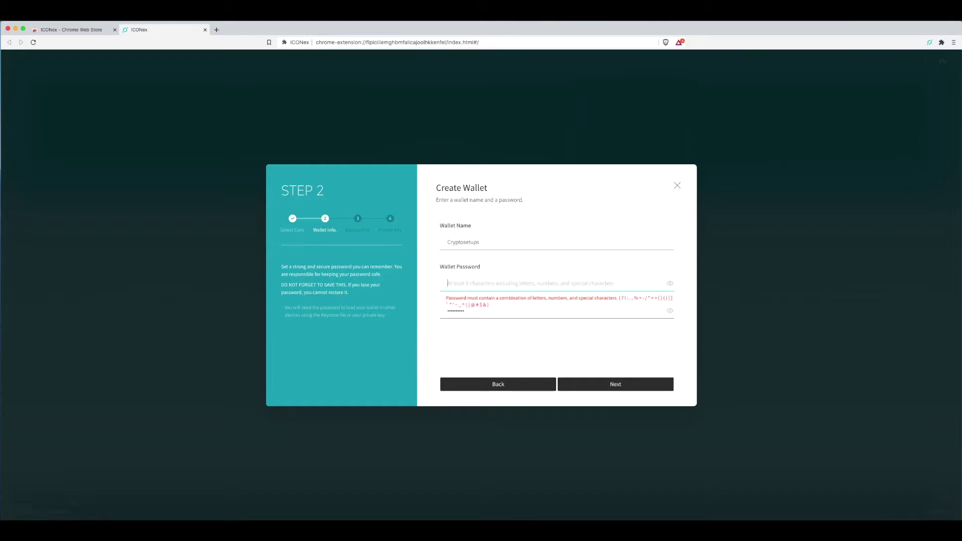
{"action": "left_click", "coordinate": [473, 311]}
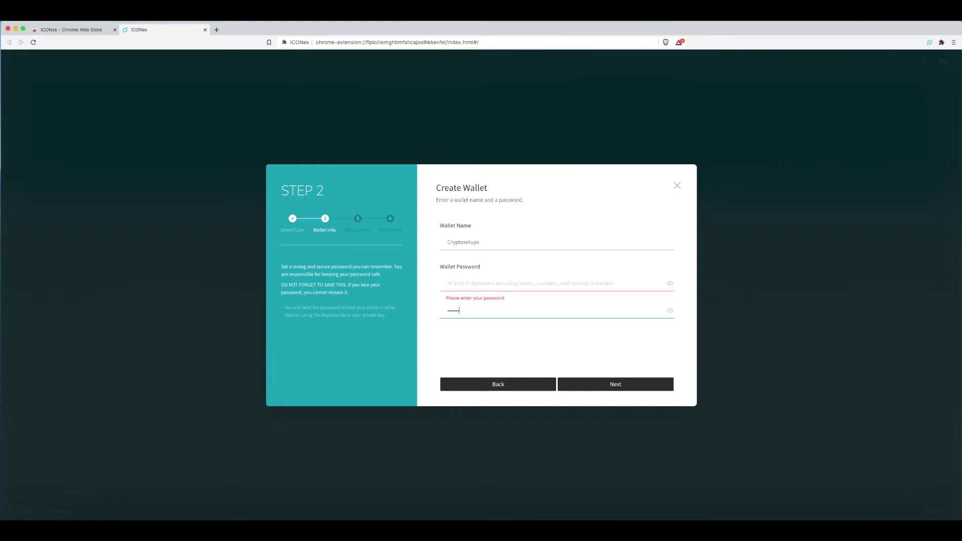
{"action": "key", "text": "BackSpace"}
{"action": "key", "text": "BackSpace"}
{"action": "key", "text": "BackSpace"}
{"action": "key", "text": "BackSpace"}
{"action": "left_click", "coordinate": [504, 288]}
{"action": "type", "text": "••"}
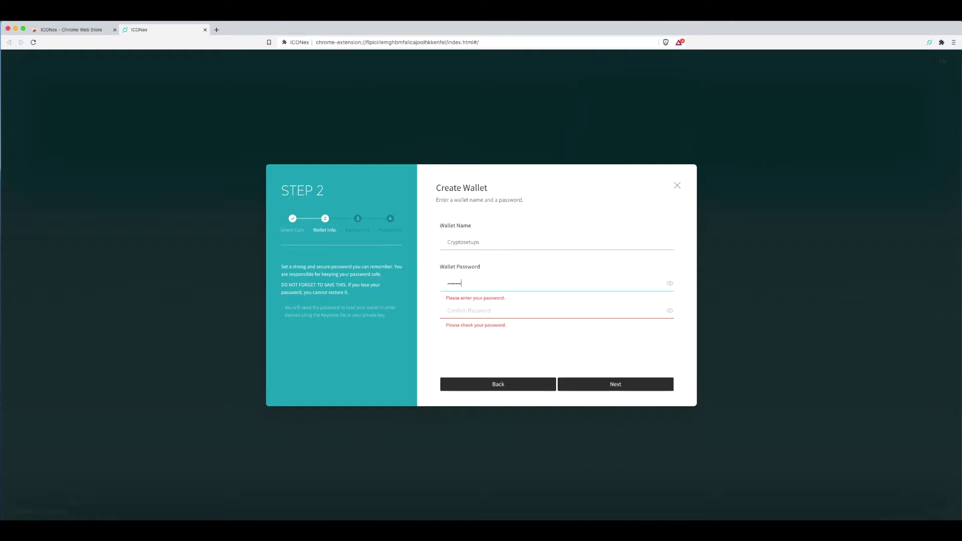
{"action": "left_click", "coordinate": [481, 312]}
{"action": "type", "text": "••"}
{"action": "left_click", "coordinate": [496, 346]}
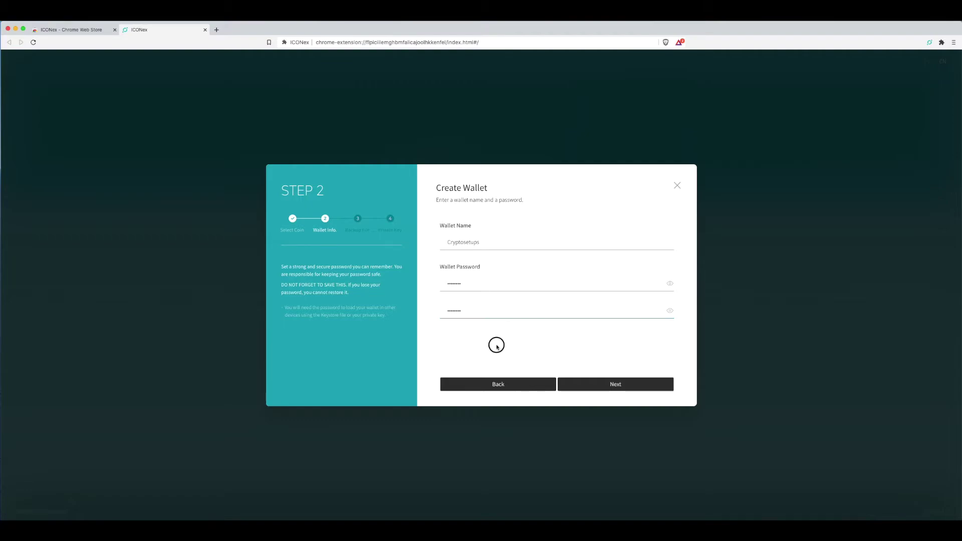
{"action": "left_click", "coordinate": [622, 384]}
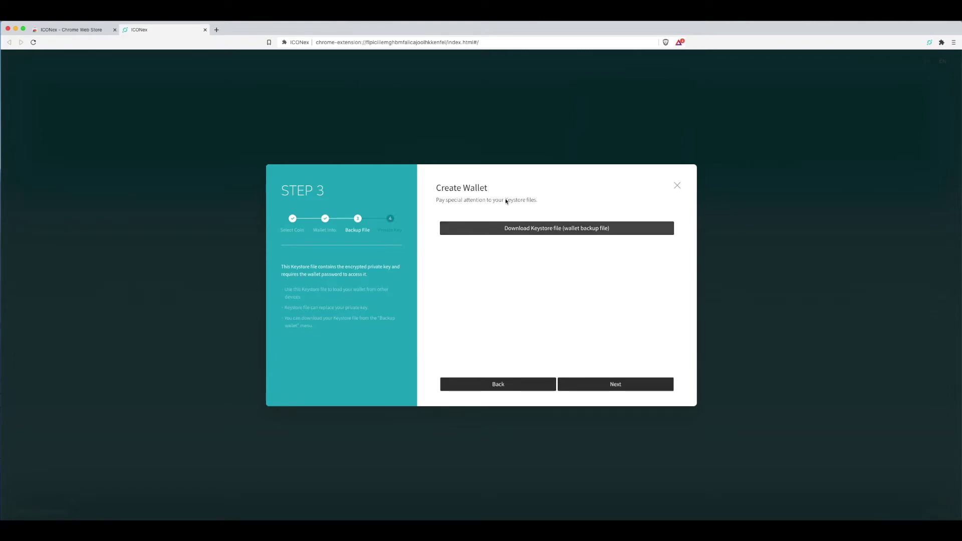
- Download the keystore backup file into Documents and confirm the keystore safety reminder
{"action": "left_click", "coordinate": [551, 240]}
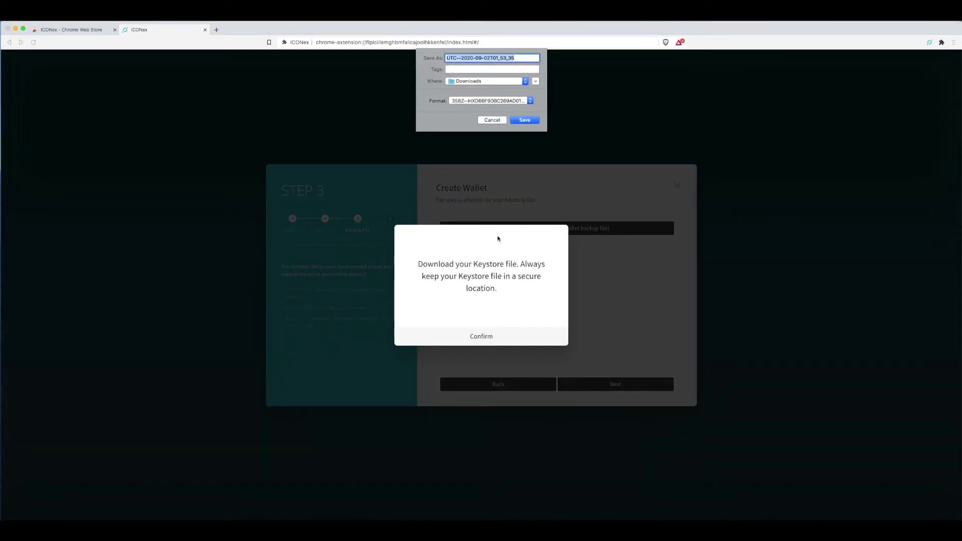
{"action": "left_click", "coordinate": [511, 81]}
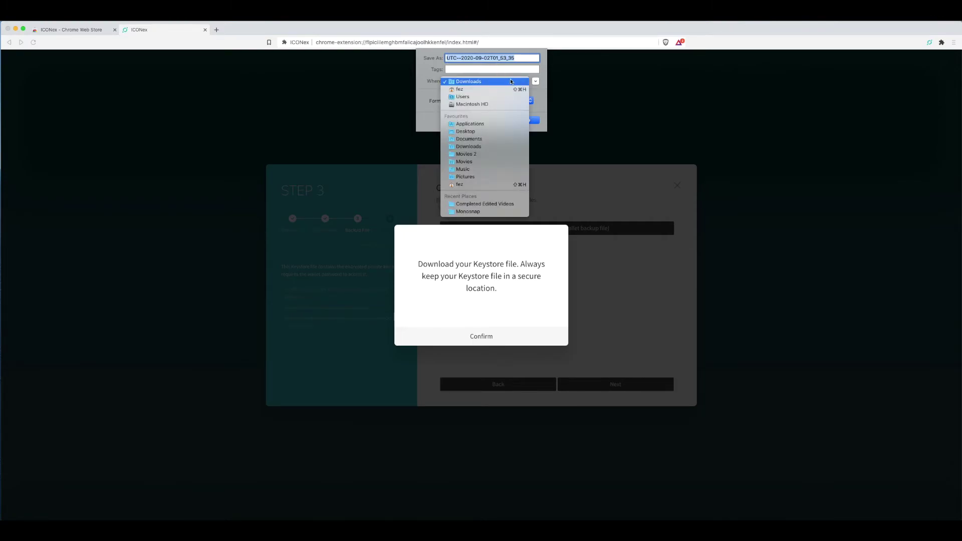
{"action": "left_click", "coordinate": [479, 141]}
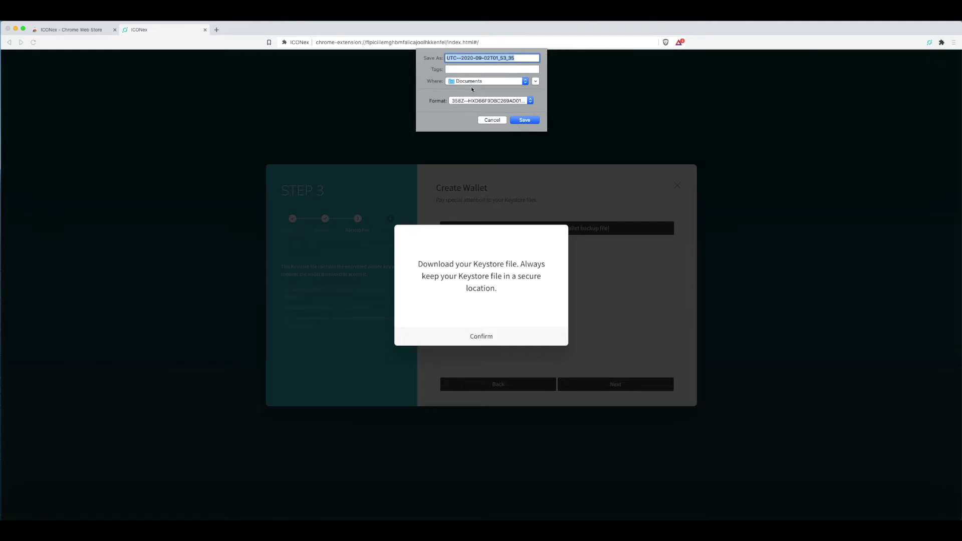
{"action": "left_click", "coordinate": [534, 122]}
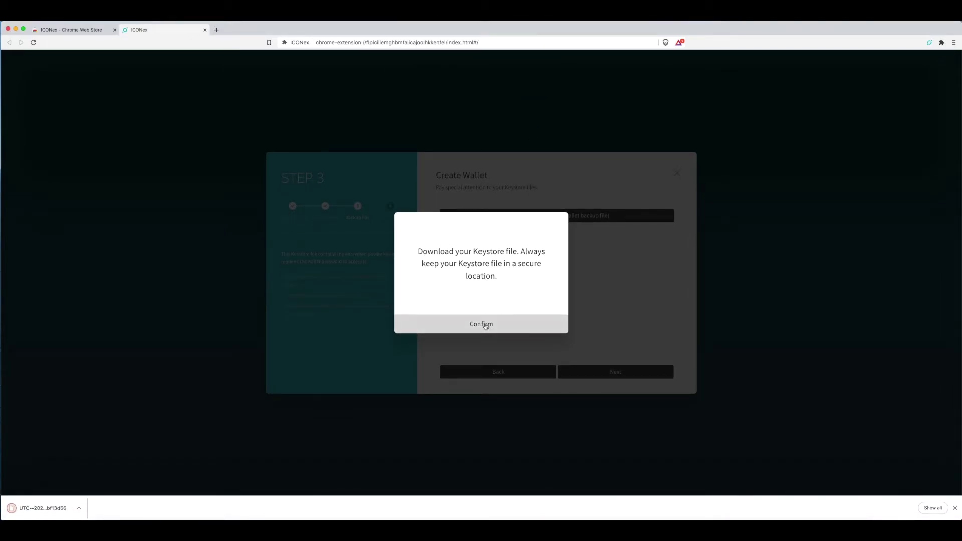
{"action": "left_click", "coordinate": [483, 324]}
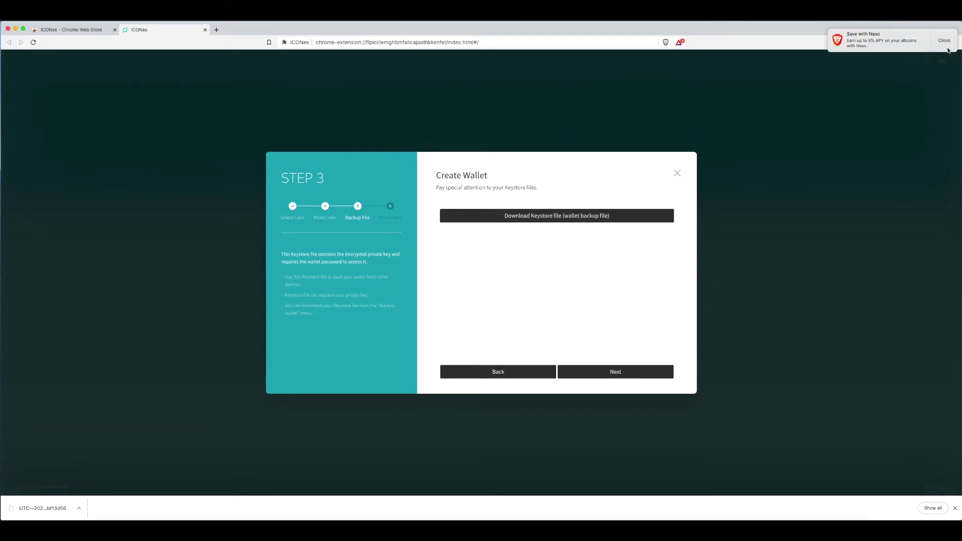
{"action": "left_click", "coordinate": [945, 40]}
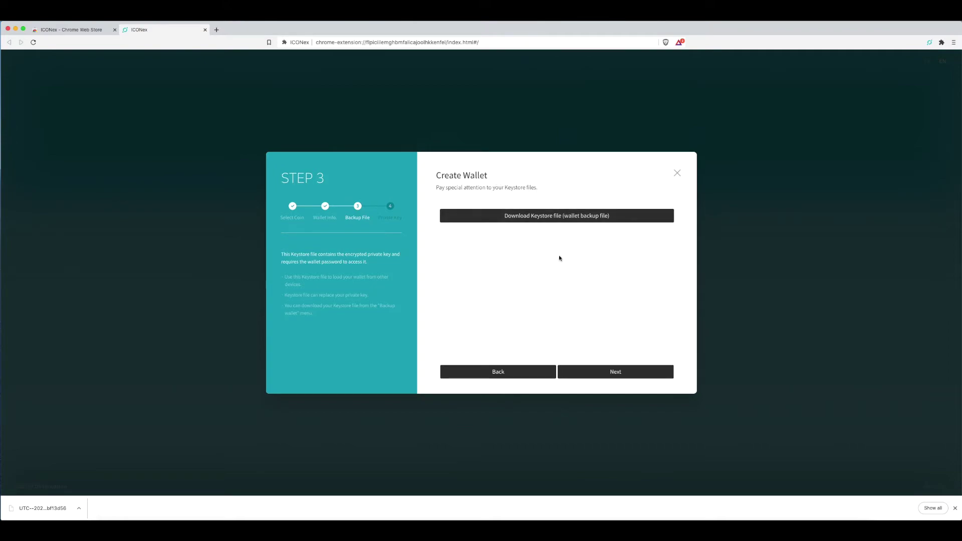
{"action": "left_click", "coordinate": [617, 372]}
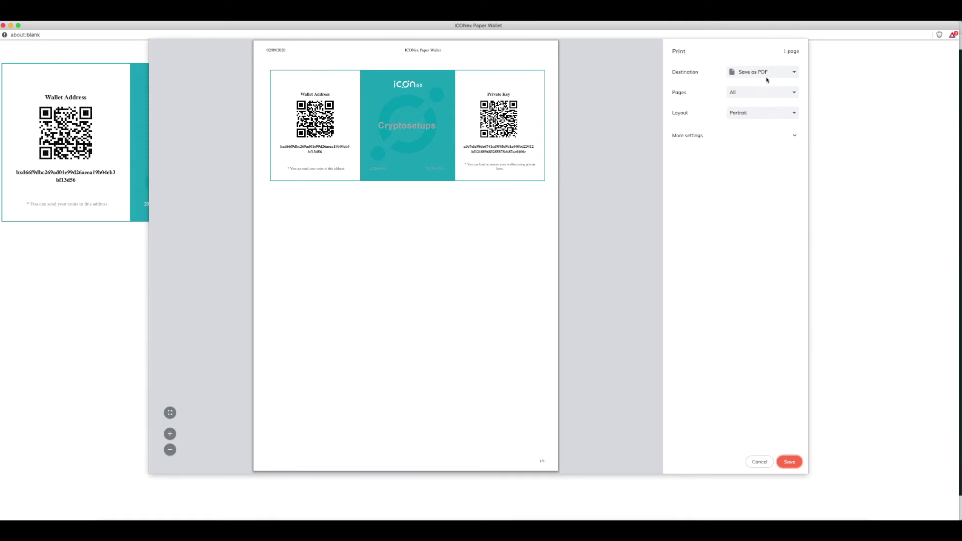
- Save the Cryptosetups paper wallet as a PDF in Documents, close it, and complete creation
{"action": "left_click", "coordinate": [790, 462]}
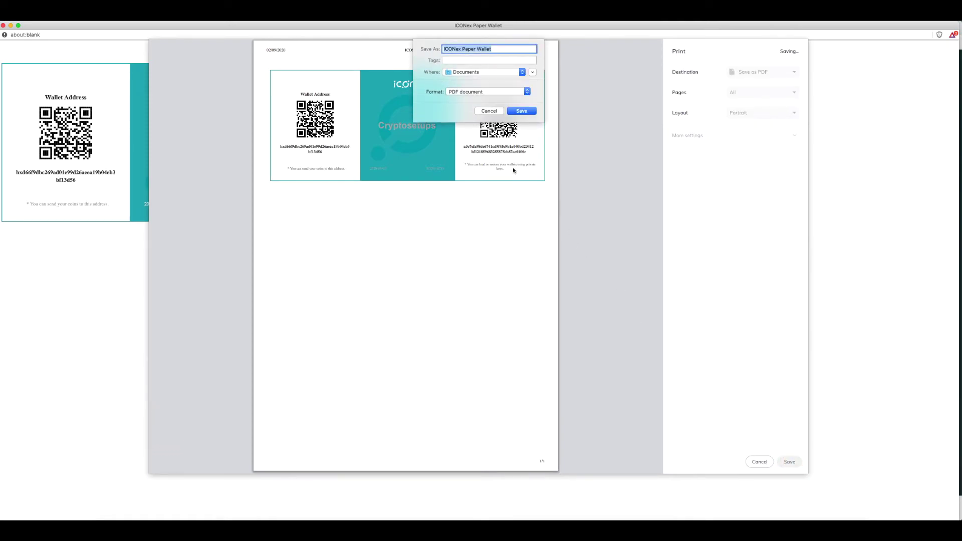
{"action": "left_click", "coordinate": [534, 112]}
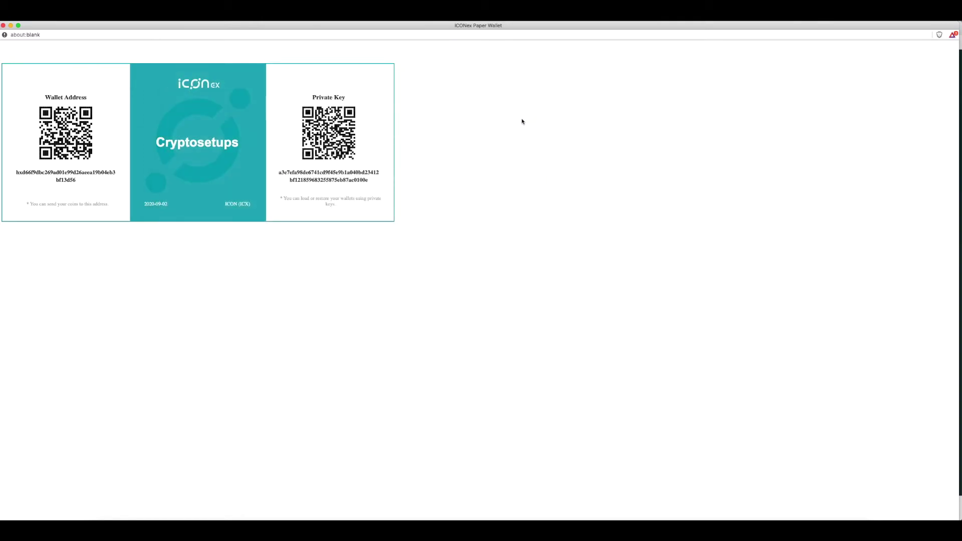
{"action": "left_click", "coordinate": [3, 25]}
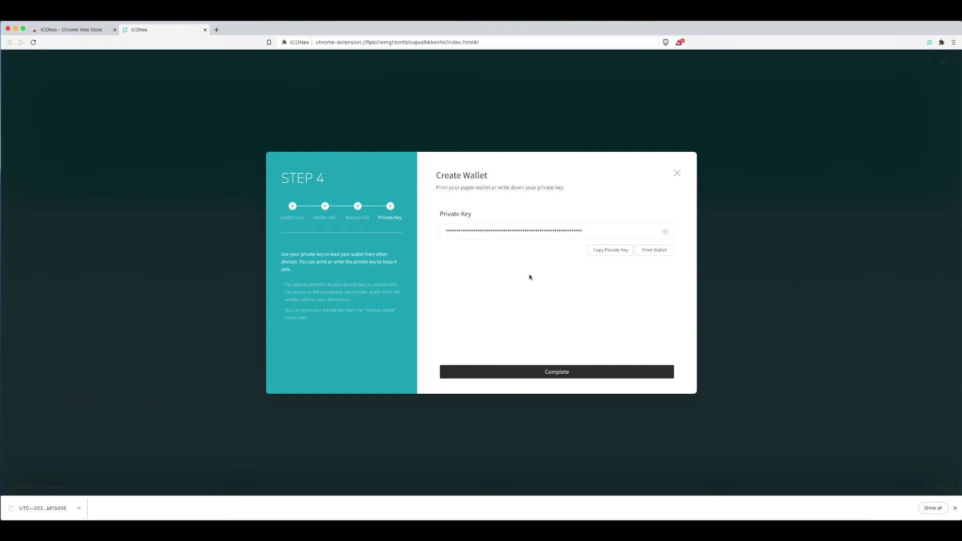
{"action": "left_click", "coordinate": [543, 371]}
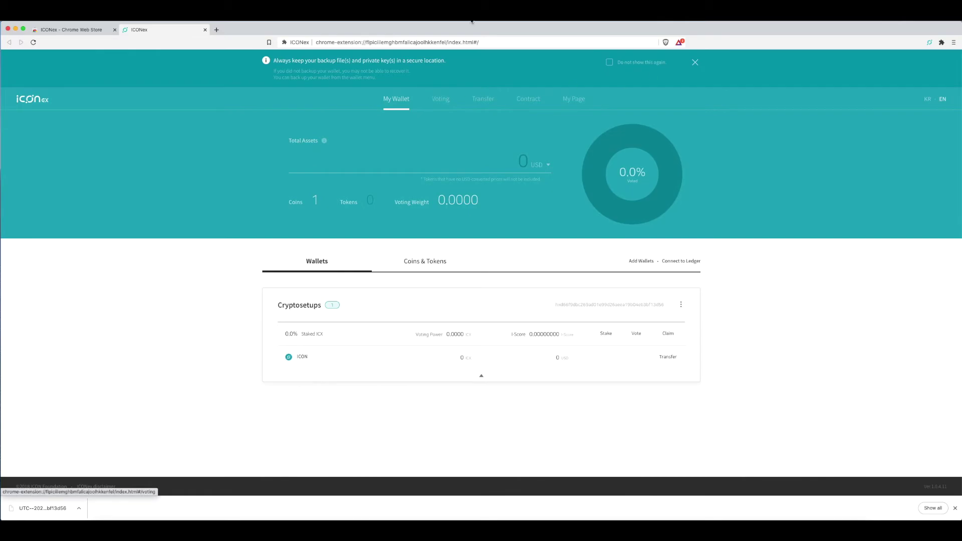
- Open the full wallet page via the ICONex toolbar icon and close the extra tabs
{"action": "left_click", "coordinate": [217, 31]}
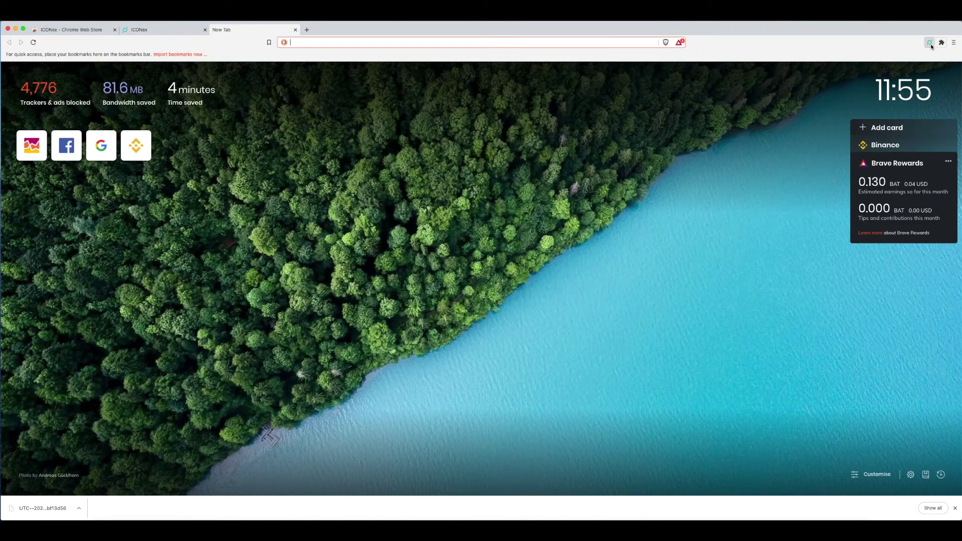
{"action": "left_click", "coordinate": [931, 43]}
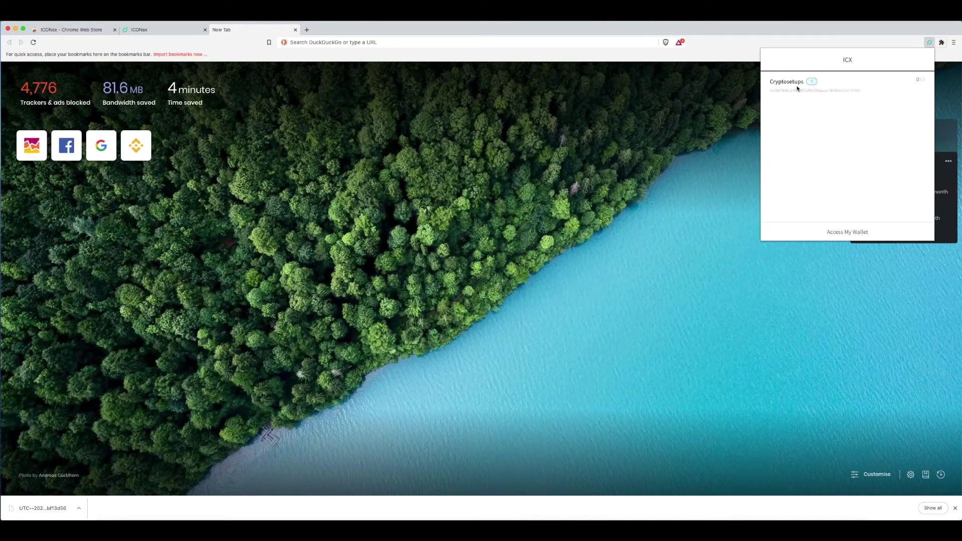
{"action": "left_click", "coordinate": [847, 232]}
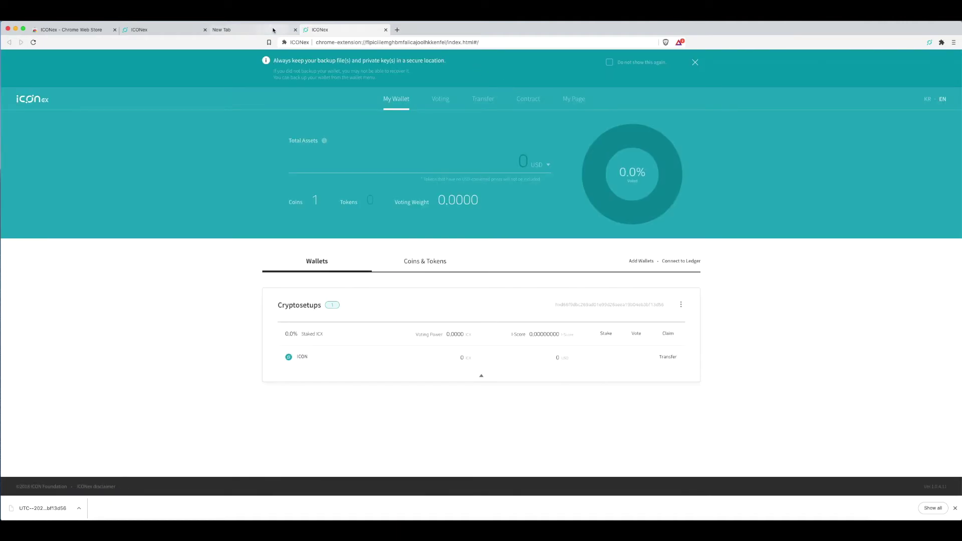
{"action": "left_click", "coordinate": [273, 30]}
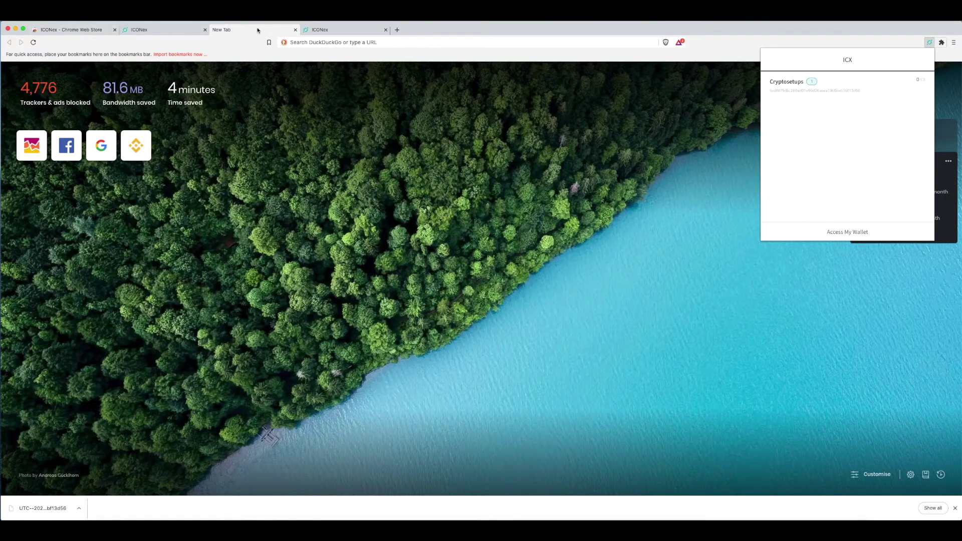
{"action": "left_click", "coordinate": [165, 31]}
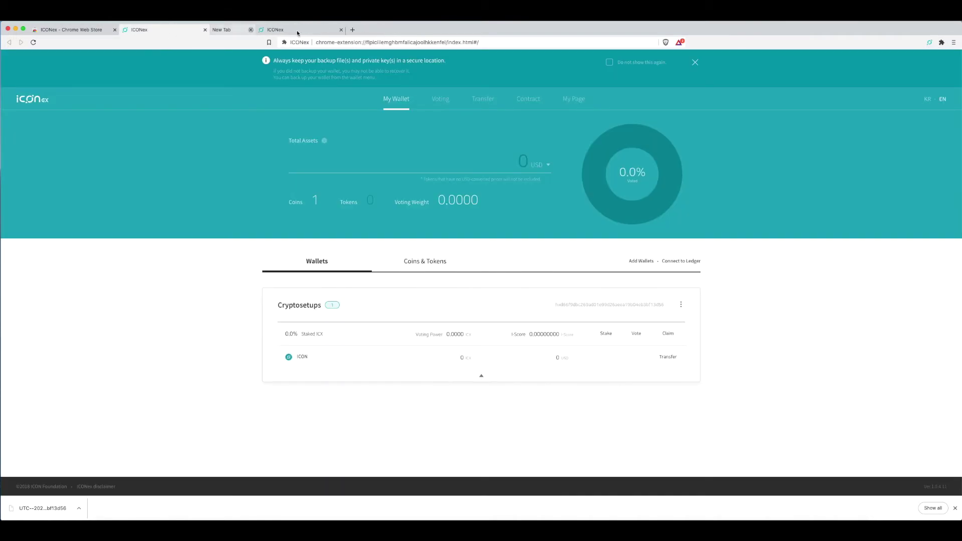
{"action": "left_click", "coordinate": [296, 30]}
{"action": "left_click", "coordinate": [296, 30]}
{"action": "left_click", "coordinate": [441, 100]}
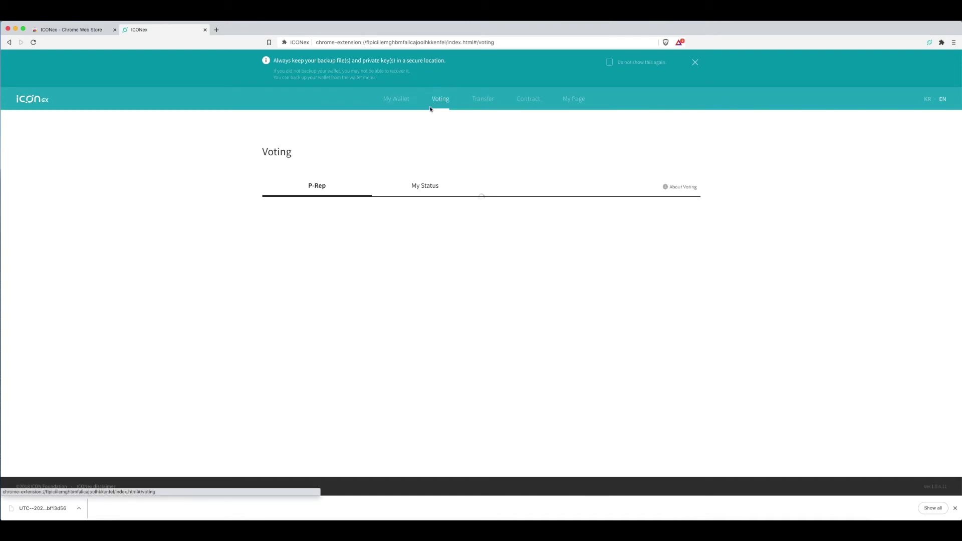
{"action": "left_click", "coordinate": [483, 101]}
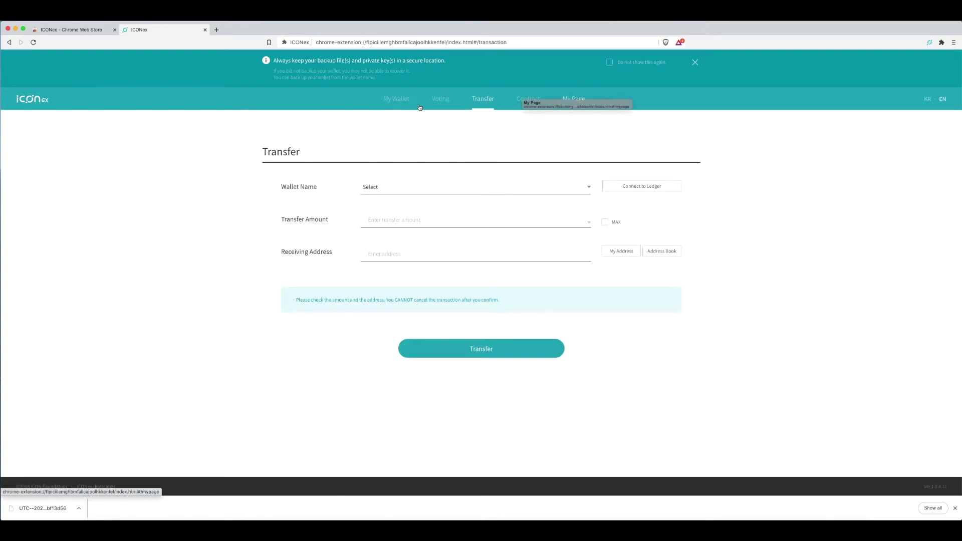
{"action": "left_click", "coordinate": [397, 100]}
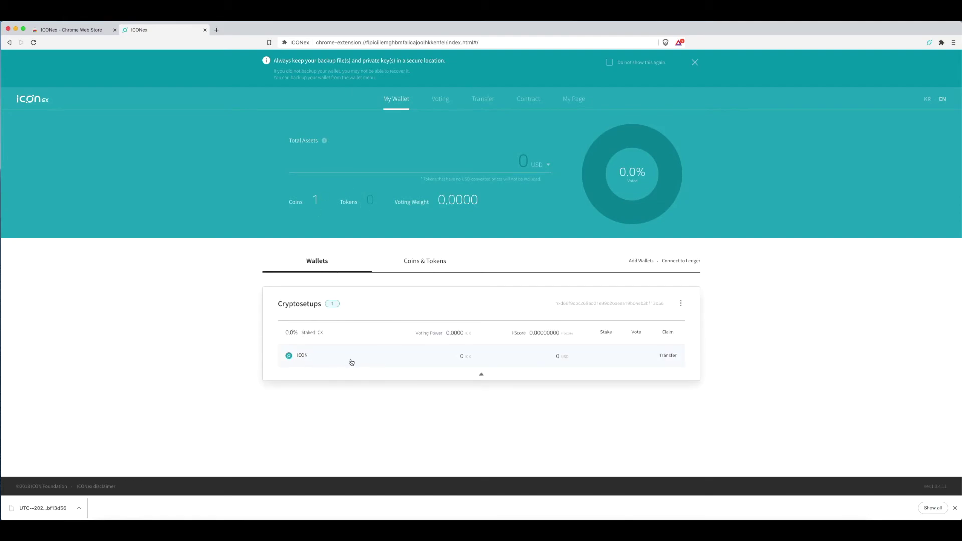
{"action": "left_click", "coordinate": [643, 262]}
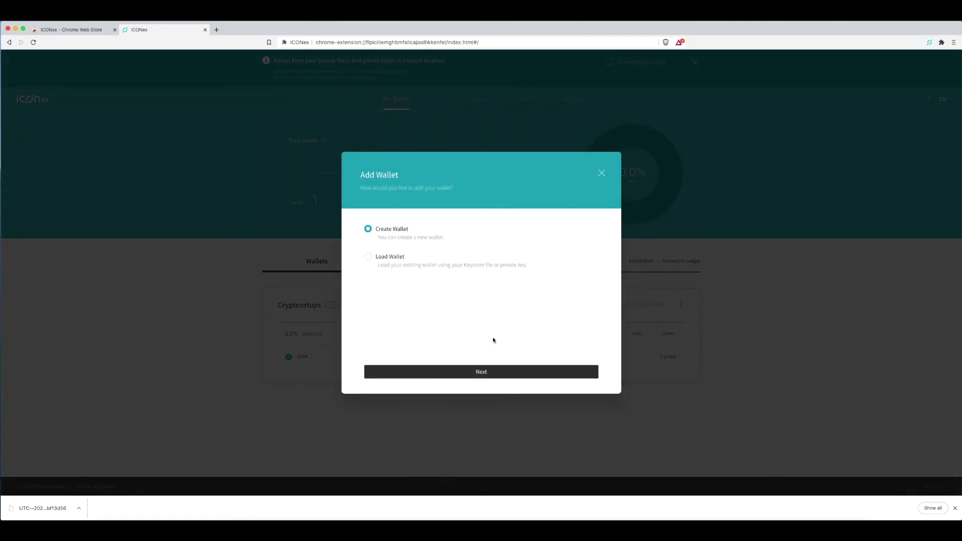
- Cancel Add Wallet, view assets by Coins & Tokens, then return to the Wallets list
{"action": "left_click", "coordinate": [601, 174]}
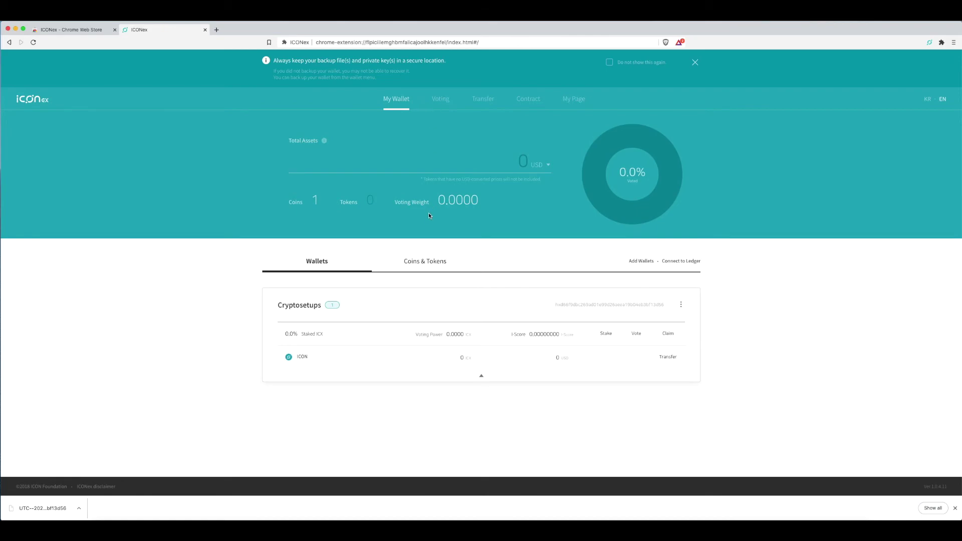
{"action": "left_click", "coordinate": [445, 254]}
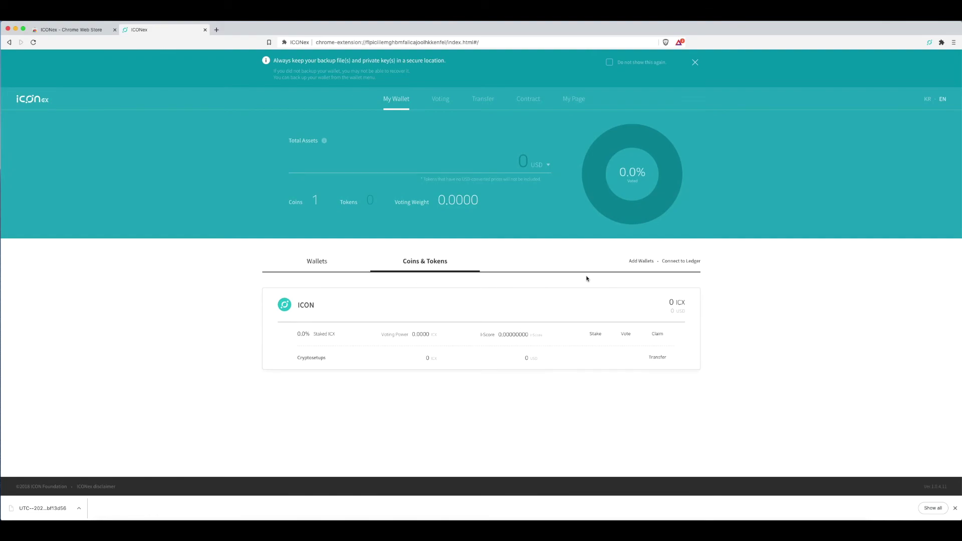
{"action": "left_click", "coordinate": [326, 264]}
- Browse the Cryptosetups wallet's Add token list, then cancel without adding any token
{"action": "left_click", "coordinate": [682, 304]}
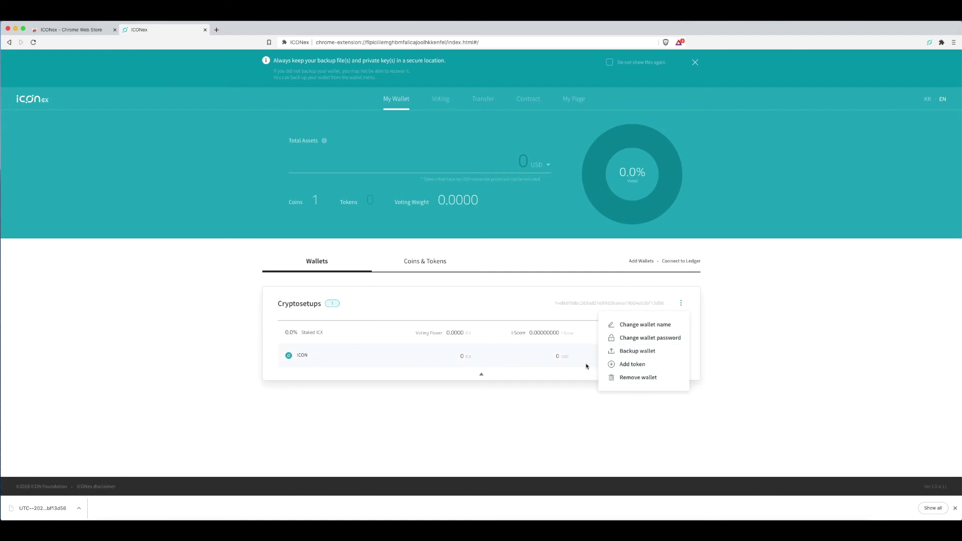
{"action": "left_click", "coordinate": [640, 365]}
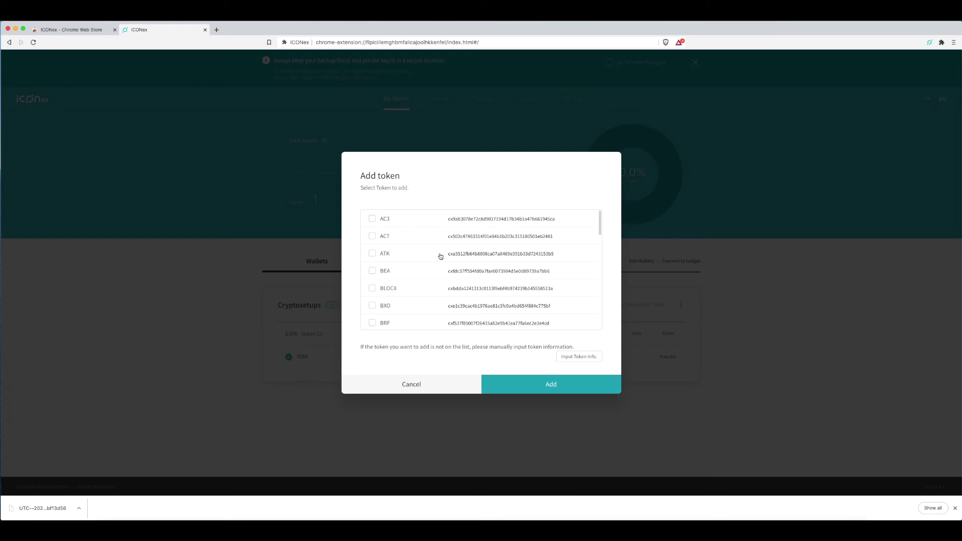
{"action": "scroll", "coordinate": [441, 257], "scroll_direction": "down", "scroll_amount": 10}
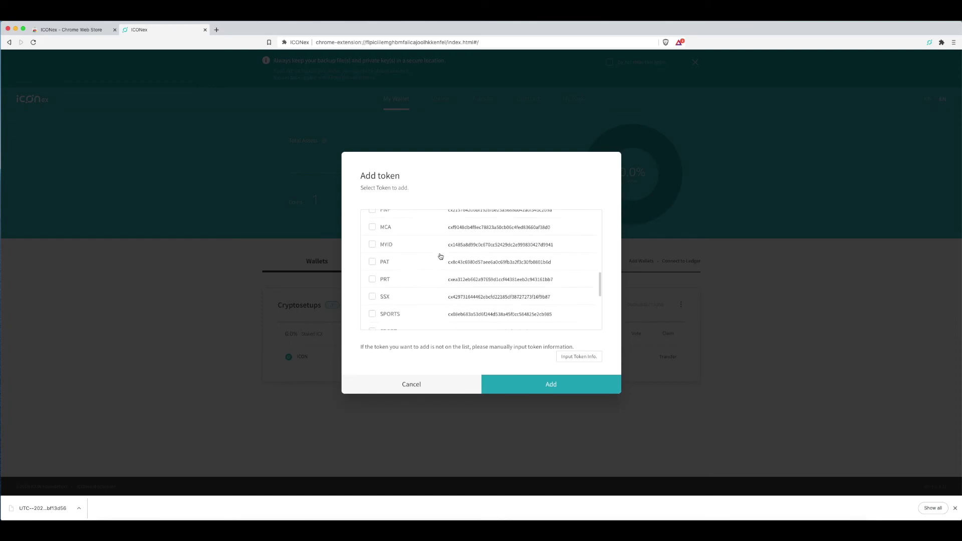
{"action": "scroll", "coordinate": [441, 257], "scroll_direction": "down", "scroll_amount": 5}
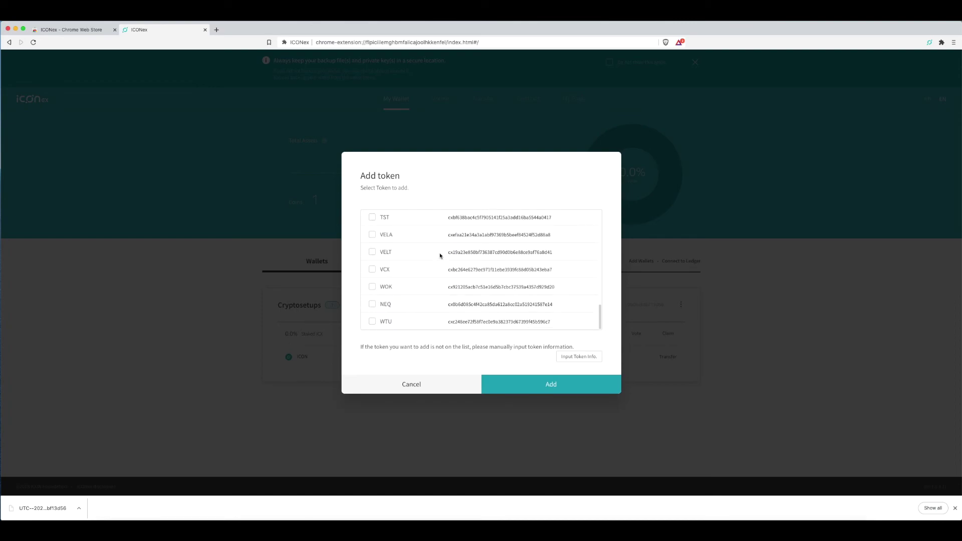
{"action": "scroll", "coordinate": [440, 256], "scroll_direction": "up", "scroll_amount": 15}
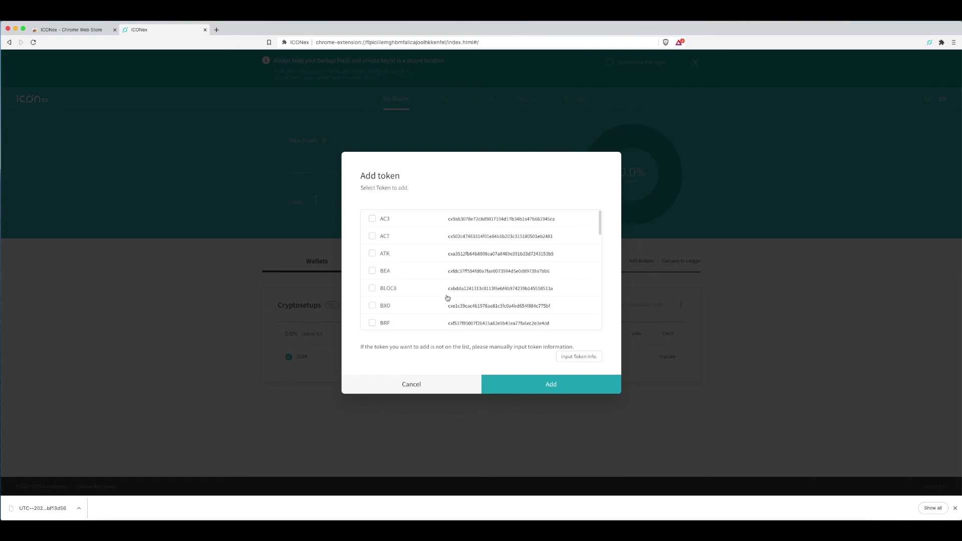
{"action": "left_click", "coordinate": [418, 391]}
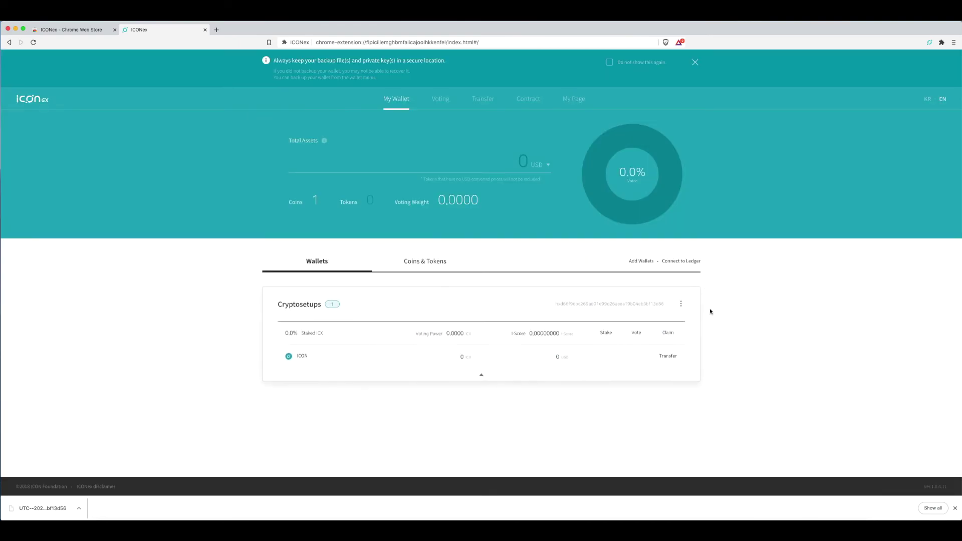